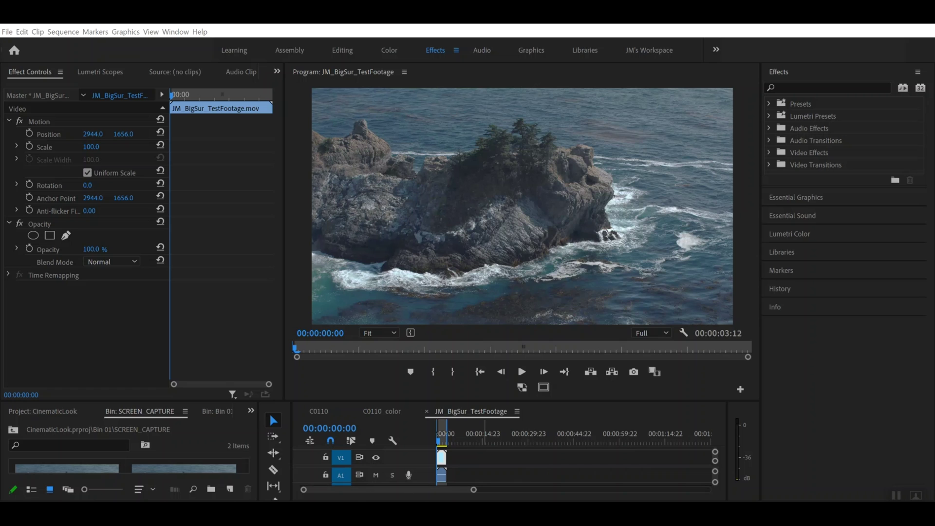
- Check the test footage file in the BigSur_FREE_LUT folder window, then return to Premiere
left_click(358, 487)
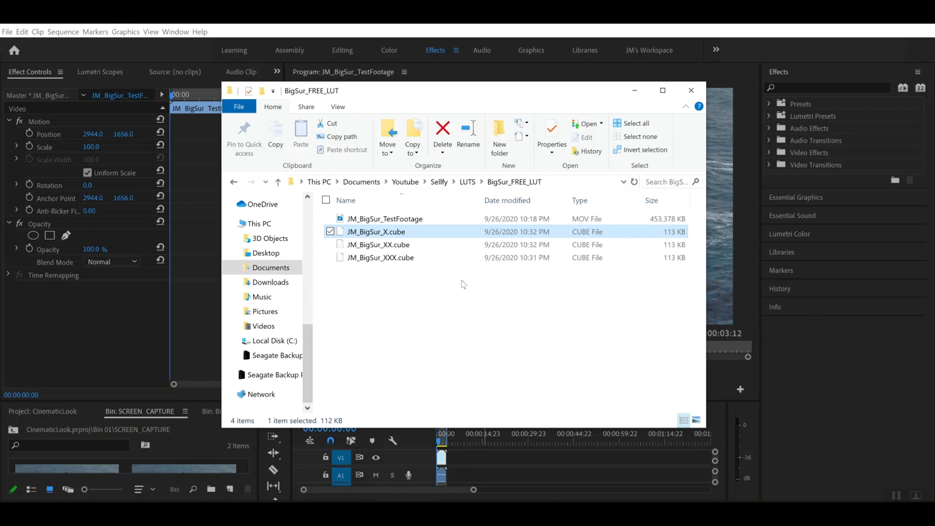
left_click(412, 220)
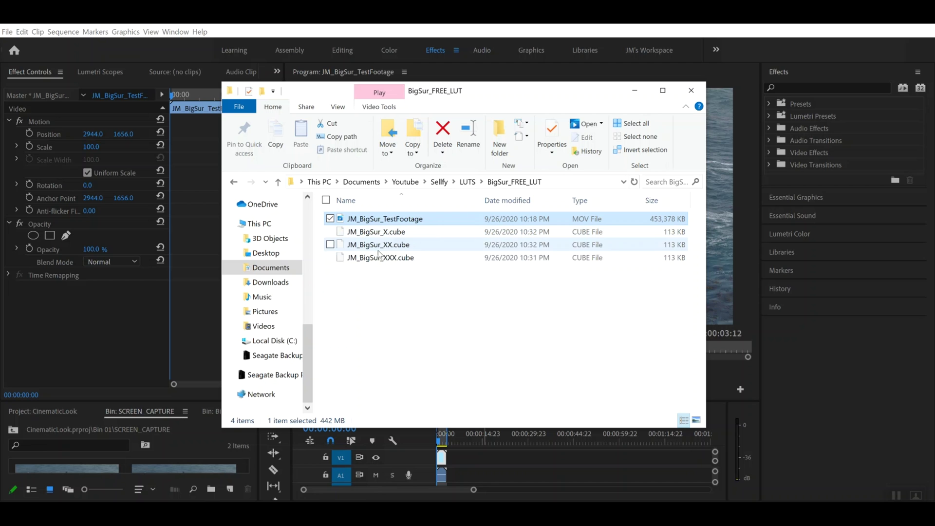
left_click(637, 90)
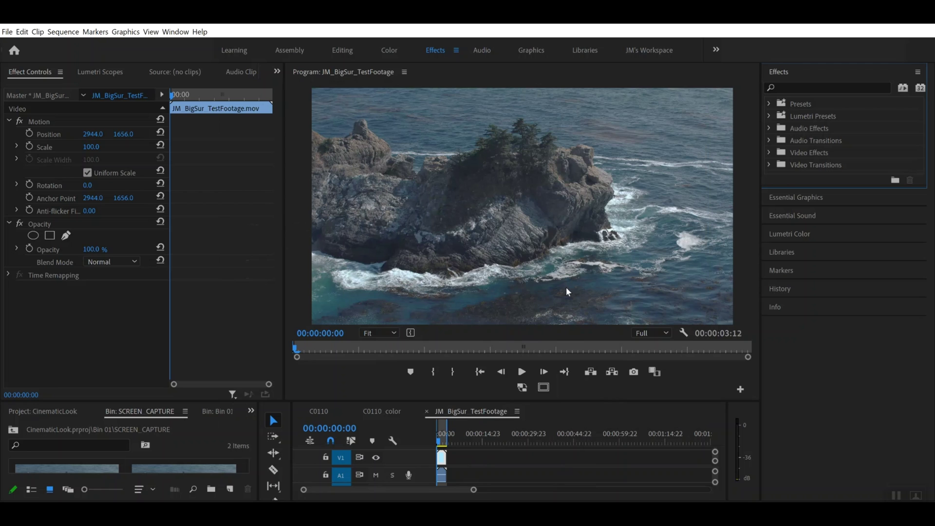
- Apply Lumetri Color from Video Effects > Color Correction to the rock-island clip on V1
left_click(769, 153)
left_click(775, 202)
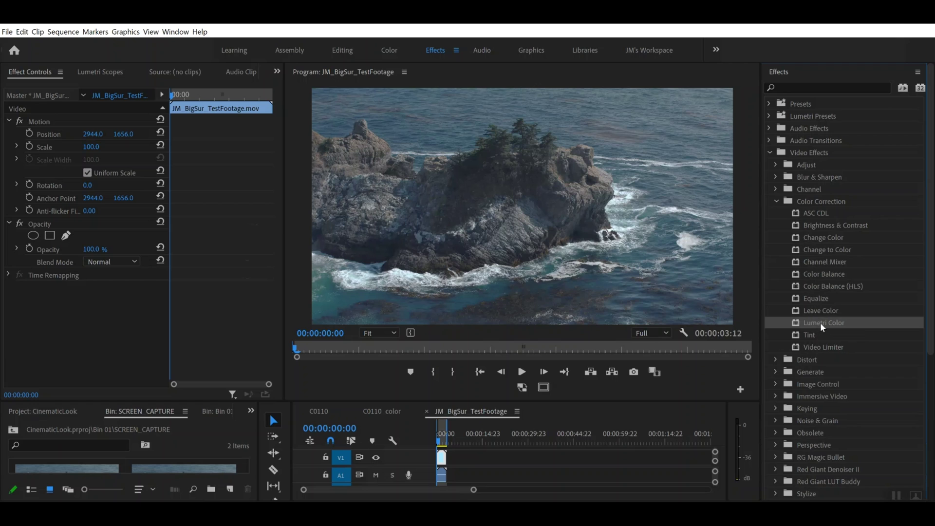
left_click_drag(819, 323, 439, 465)
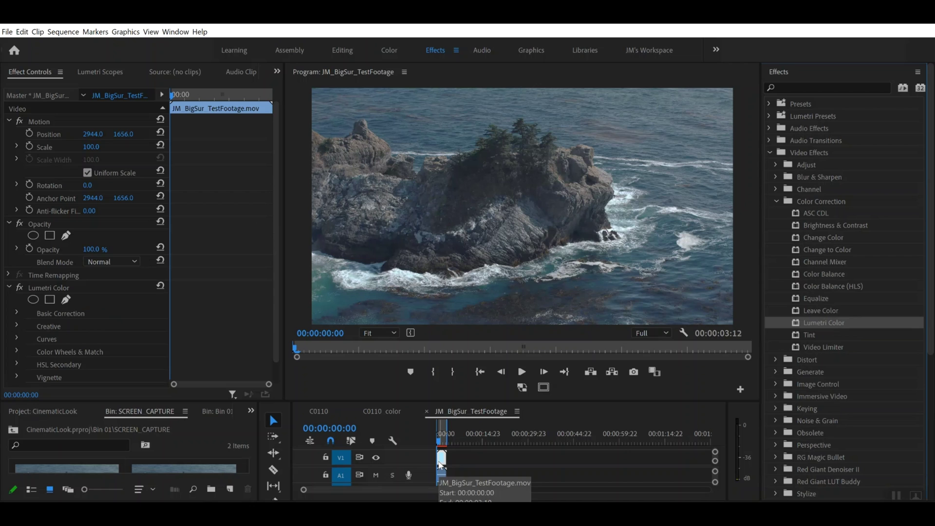
left_click(32, 289)
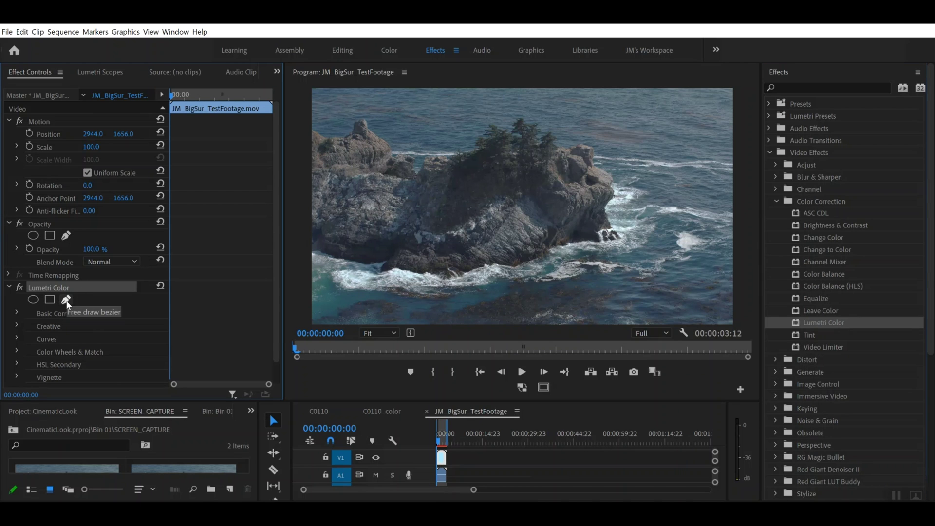
left_click(480, 462)
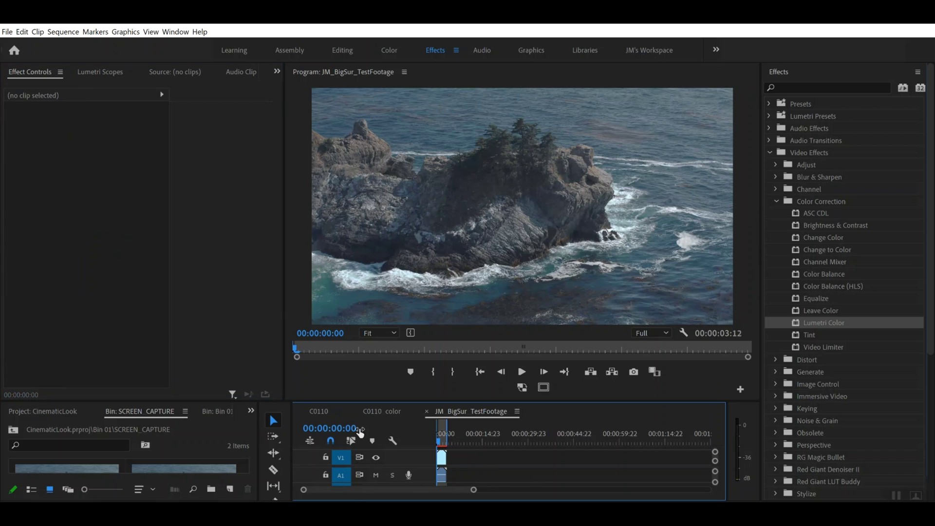
left_click(442, 459)
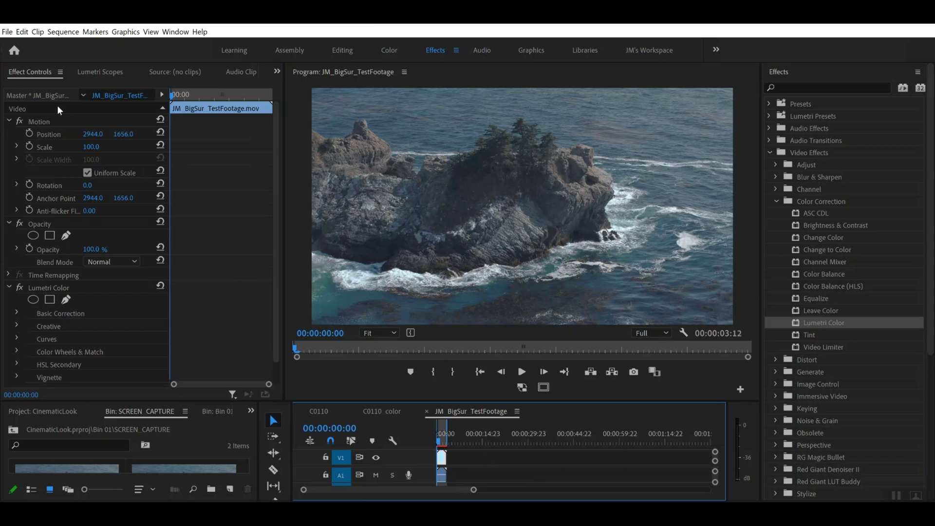
- With the V1 clip selected in Effect Controls, expand Lumetri's Creative section and open the Look list
left_click(101, 71)
left_click(170, 72)
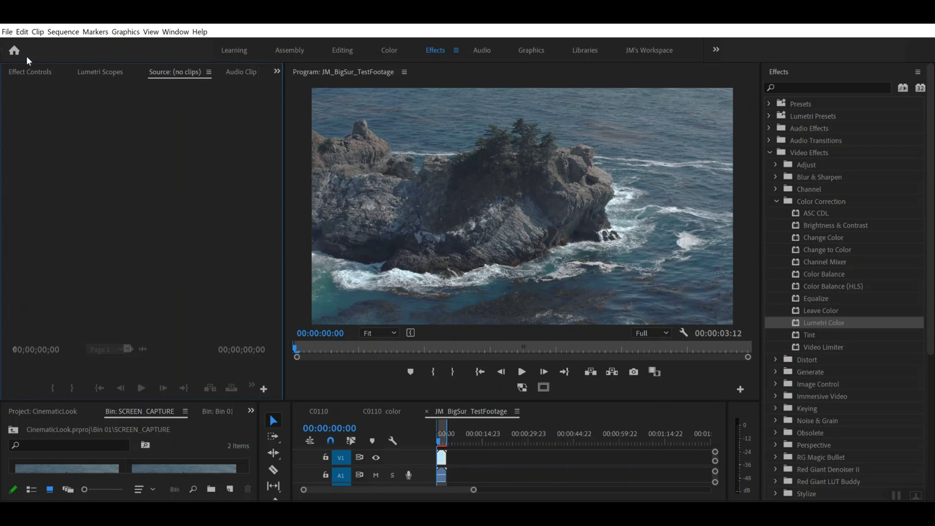
left_click(25, 71)
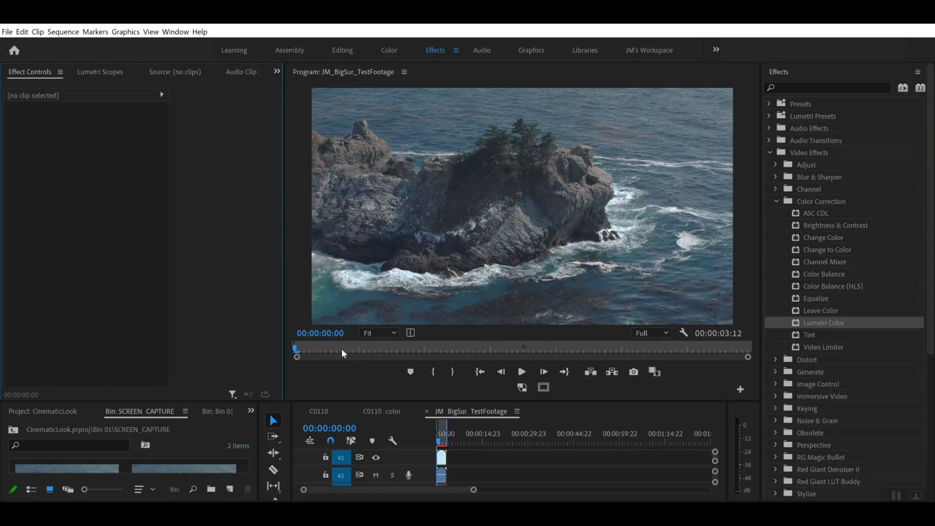
left_click(442, 459)
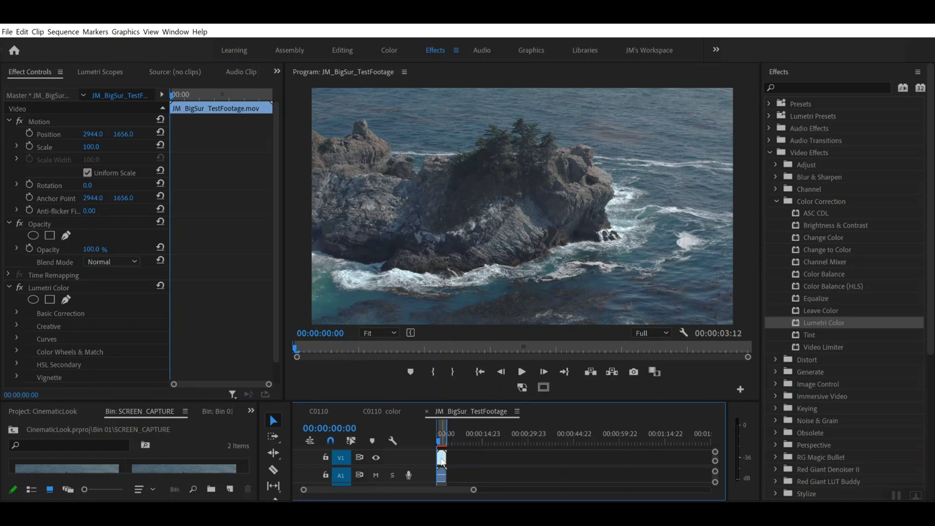
left_click_drag(274, 241, 273, 275)
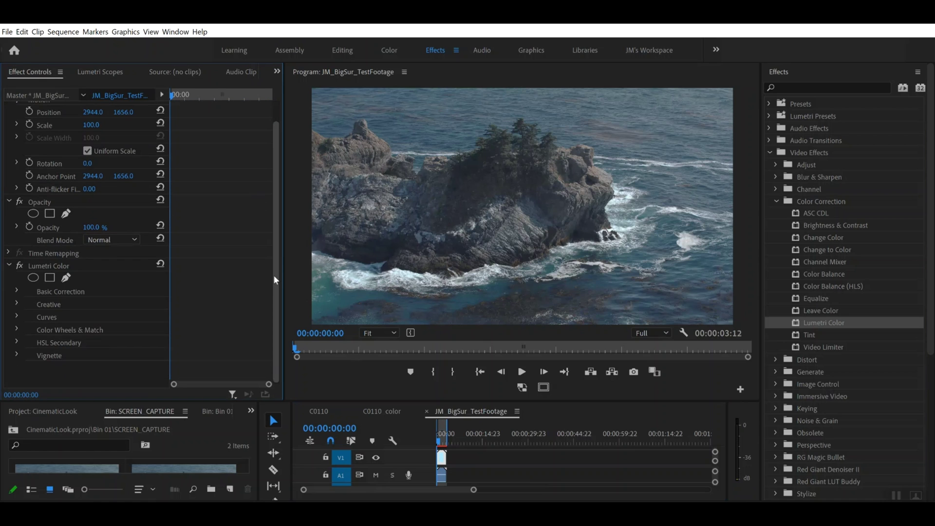
left_click(17, 302)
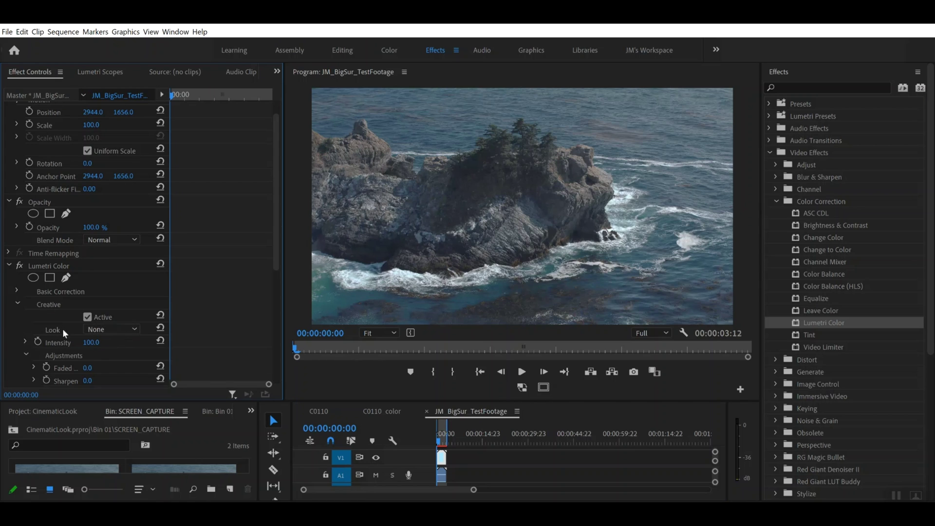
left_click(104, 333)
- Load JM_BigSur_XXX.cube as the Creative Look, then toggle it off and on to compare
left_click(145, 48)
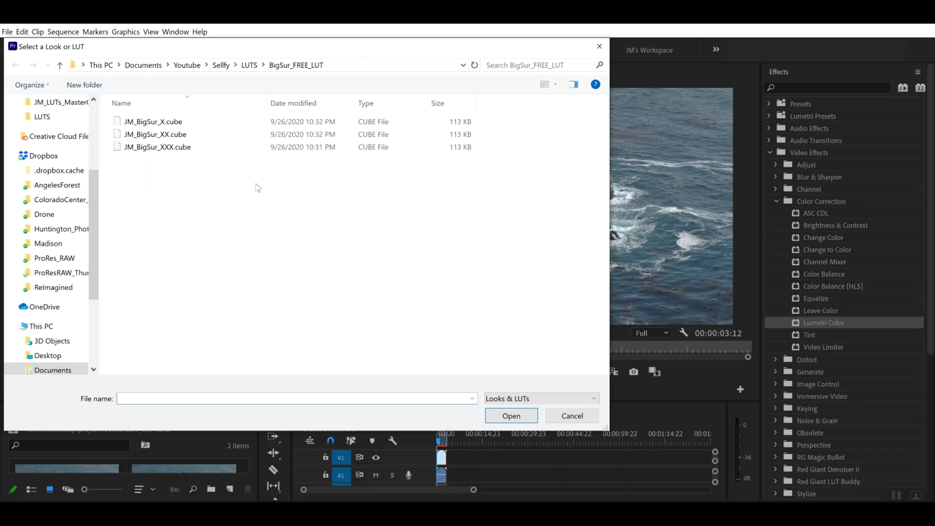
left_click(163, 147)
left_click(510, 416)
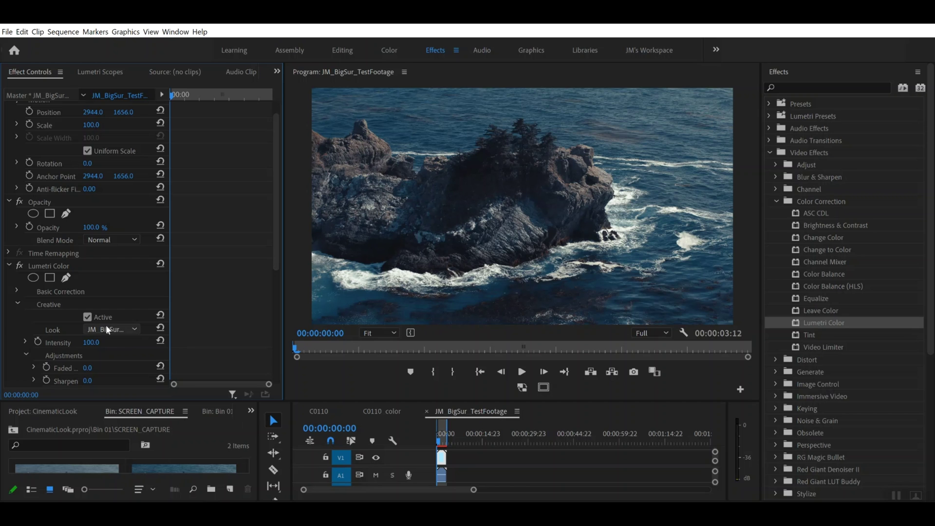
left_click(89, 317)
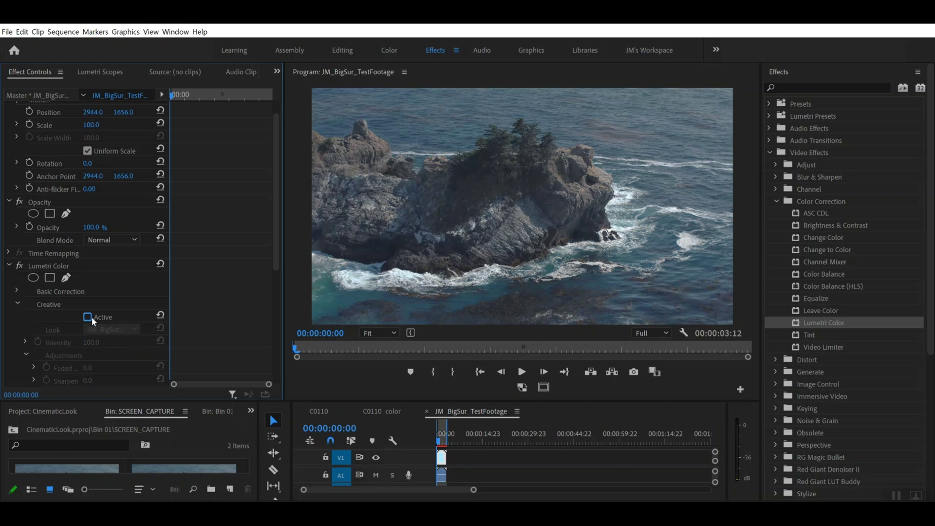
left_click(88, 317)
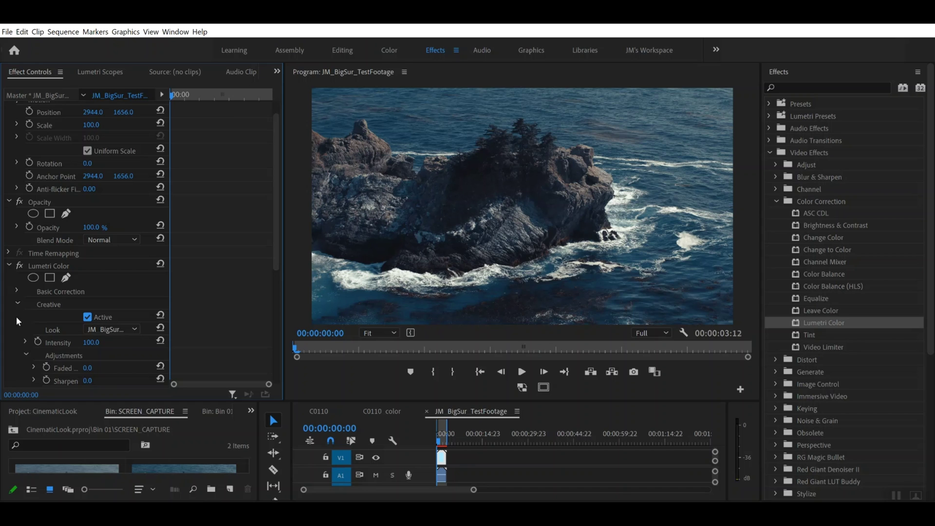
- Expand Basic Correction and set the white balance Temperature to 25
left_click(17, 292)
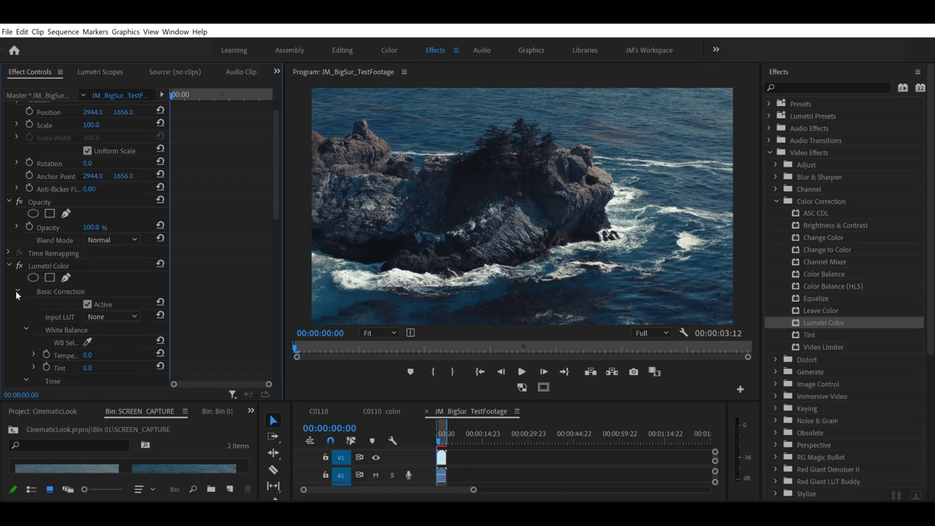
left_click_drag(275, 198, 276, 239)
left_click(88, 250)
type("25")
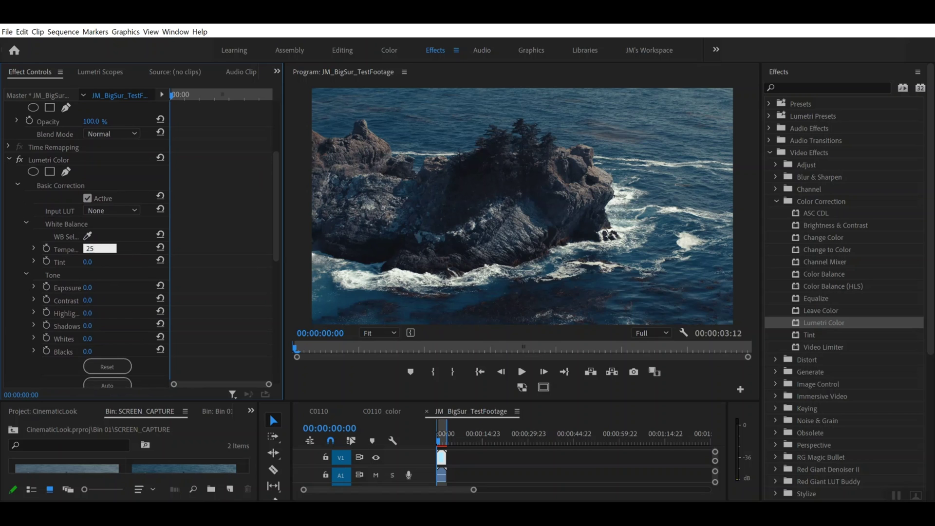
key("Return")
- Set Tint to 13 and Shadows to 19
left_click(88, 262)
type("13")
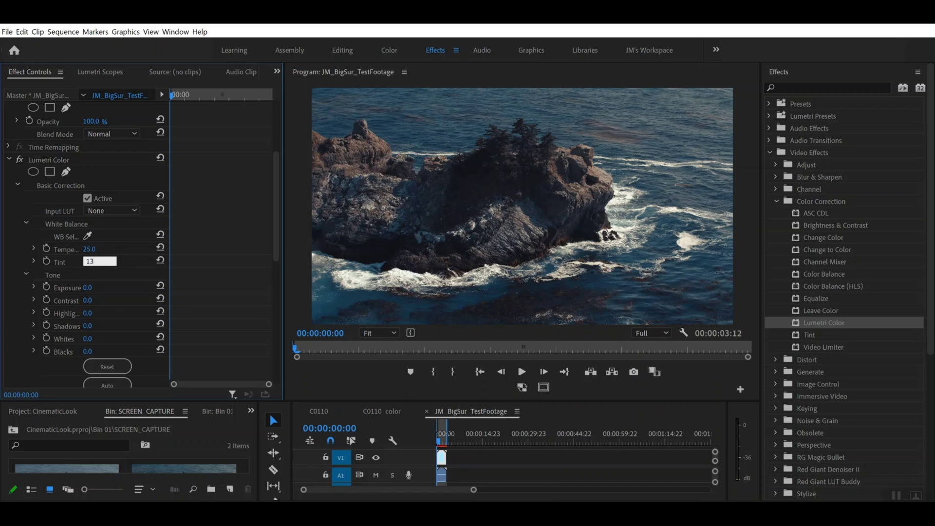
key("Return")
left_click(88, 326)
type("19")
key("Return")
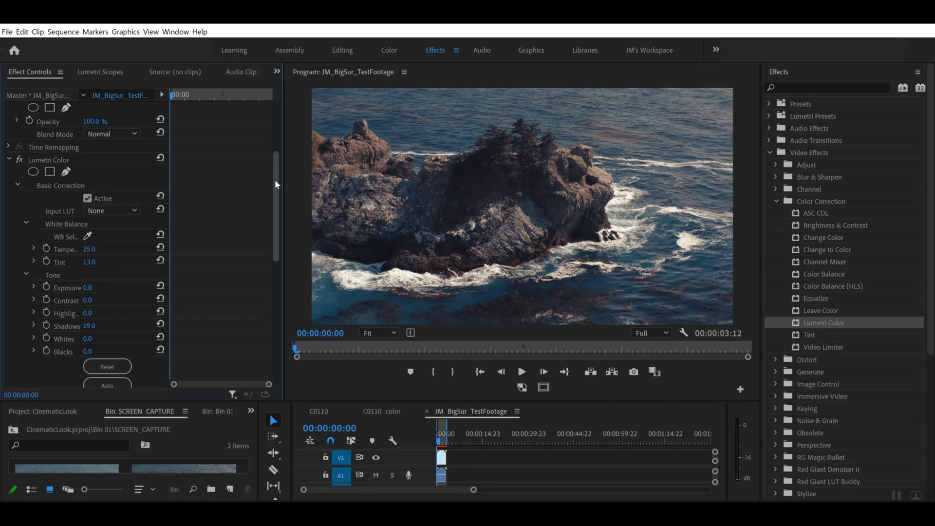
left_click_drag(275, 181, 247, 249)
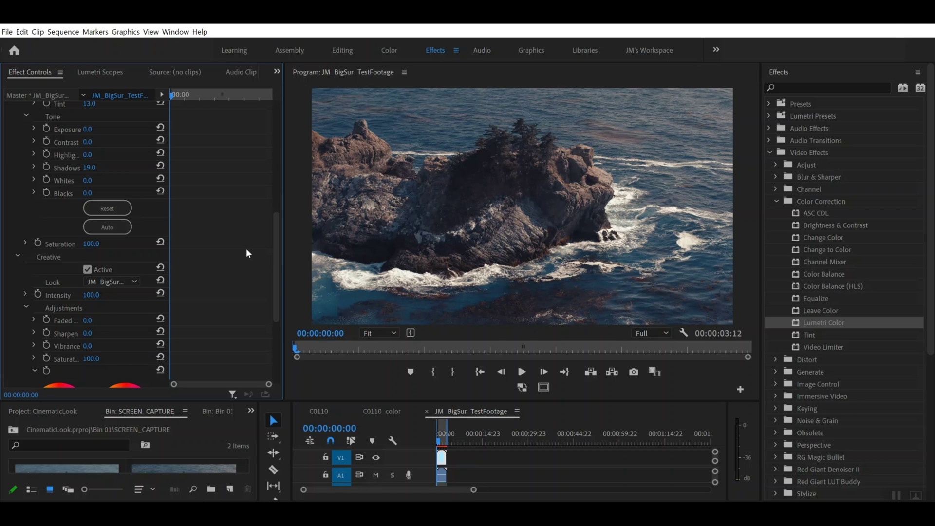
- Replace JM_BigSur_XXX with JM_Minimalism_XXX from the Creative Look dropdown
left_click(133, 281)
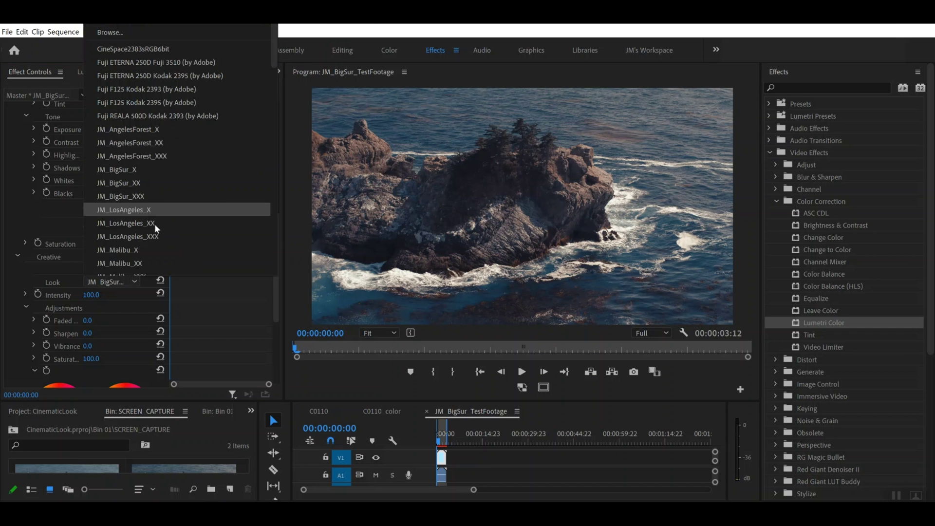
scroll(154, 226, "down", 5)
scroll(154, 226, "up", 6)
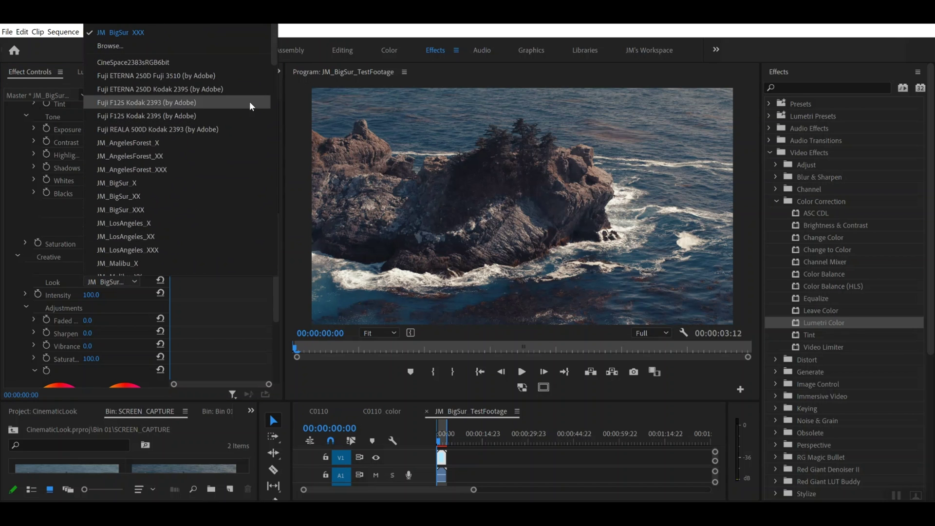
left_click_drag(272, 54, 272, 92)
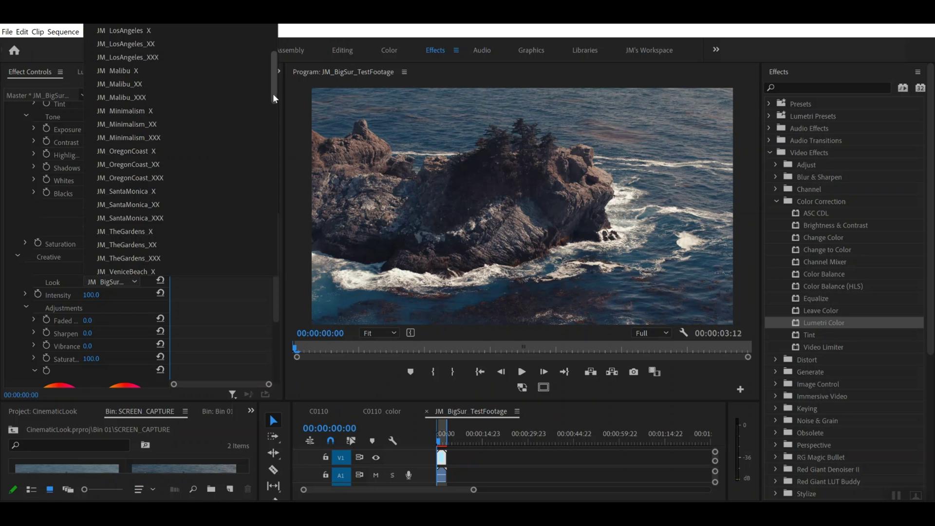
left_click(134, 142)
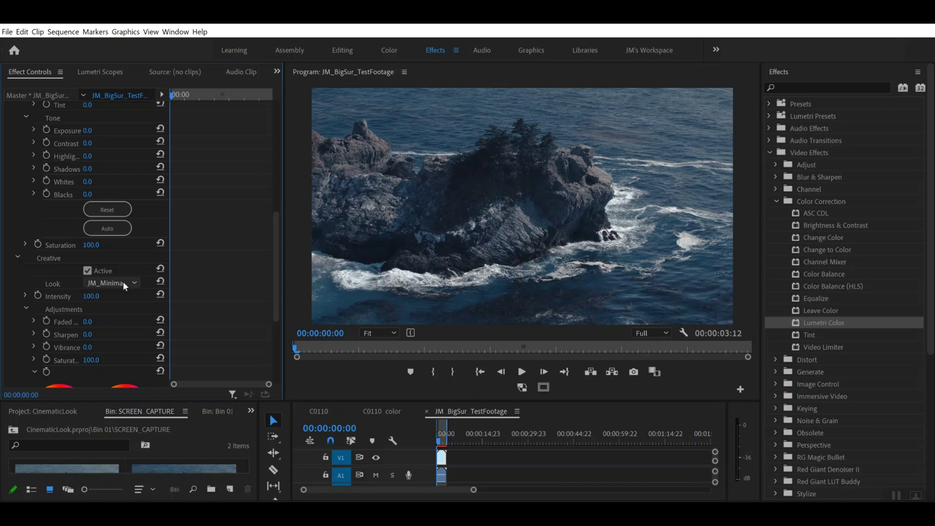
- Reopen the looks list to browse, then close it, keeping JM_Minimalism_XXX
scroll(123, 281, "up", 2)
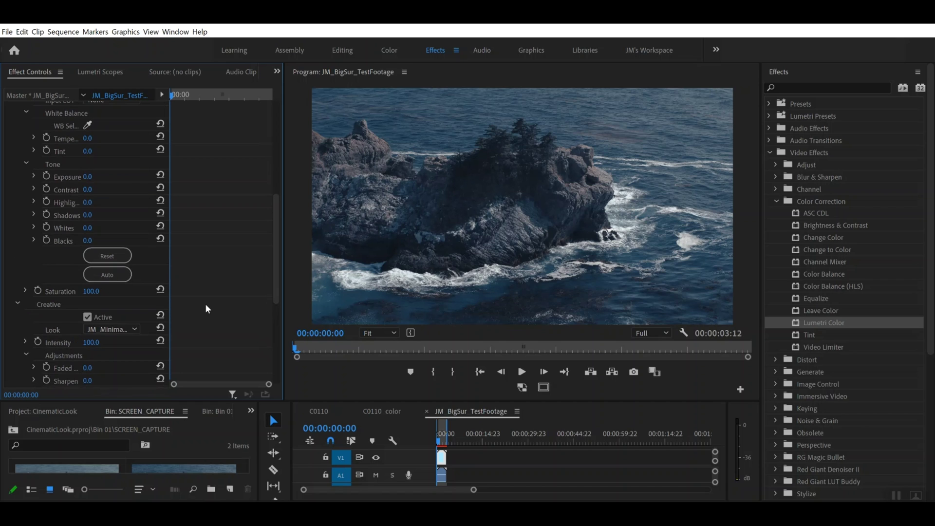
left_click(126, 333)
scroll(178, 227, "up", 5)
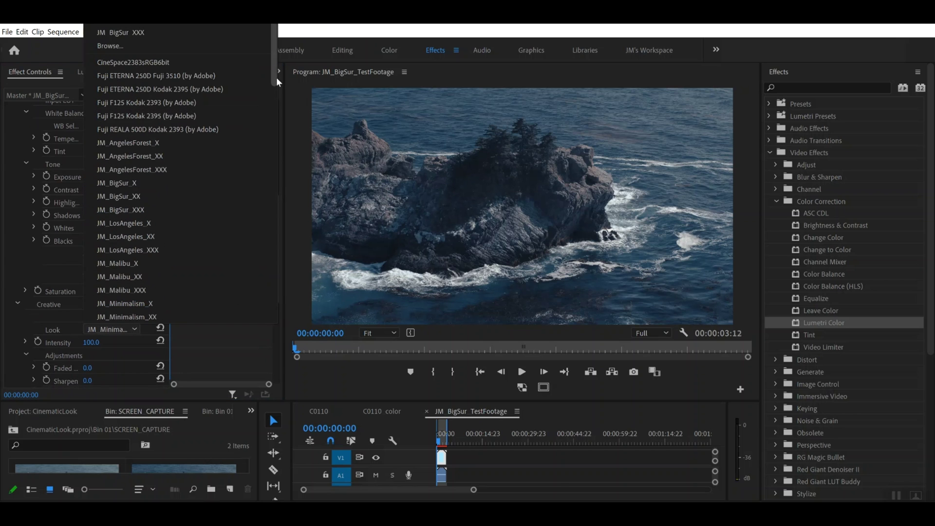
left_click_drag(273, 76, 273, 114)
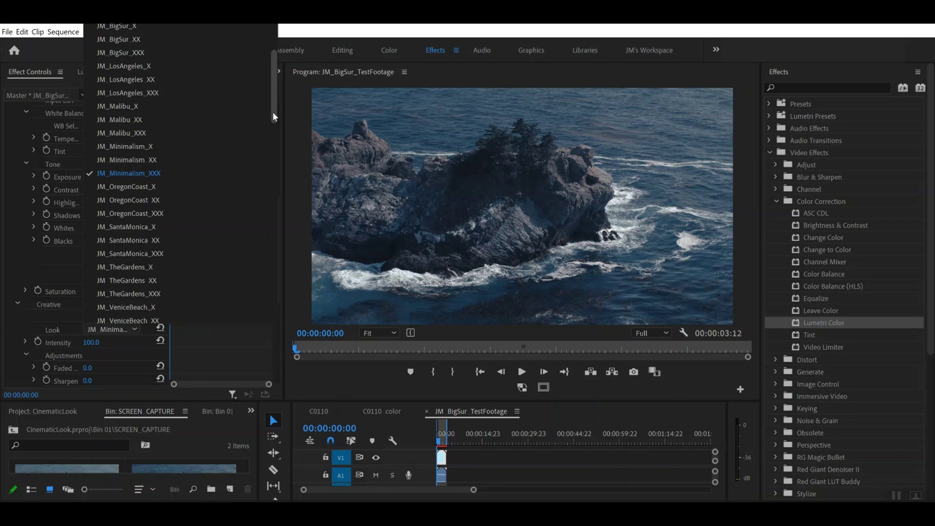
left_click_drag(272, 112, 272, 88)
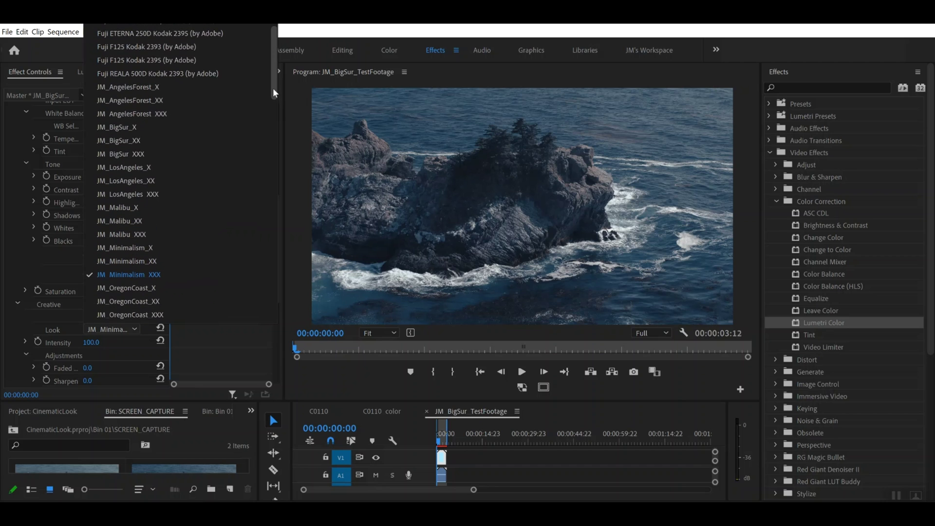
left_click(290, 137)
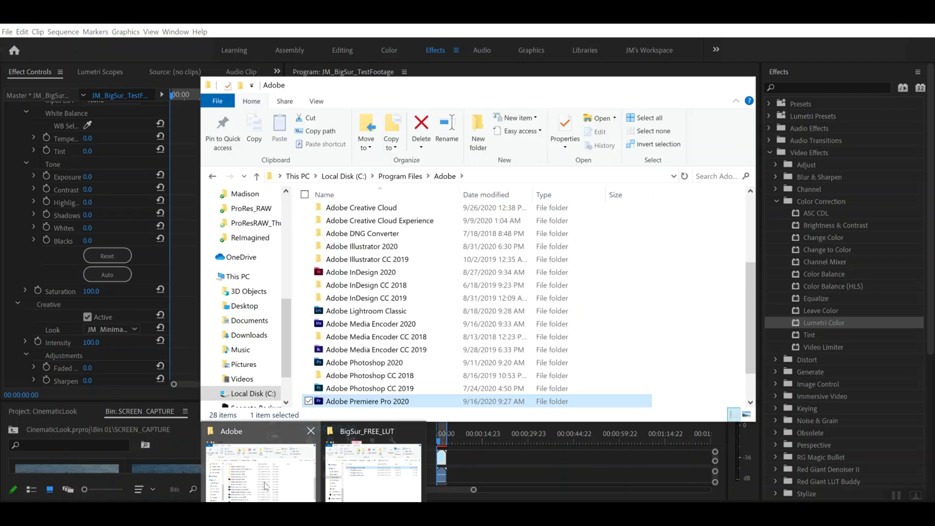
- Browse to Adobe Premiere Pro 2020 > Lumetri > LUTs > Creative to view its .cube files, then minimize Explorer
left_click(264, 485)
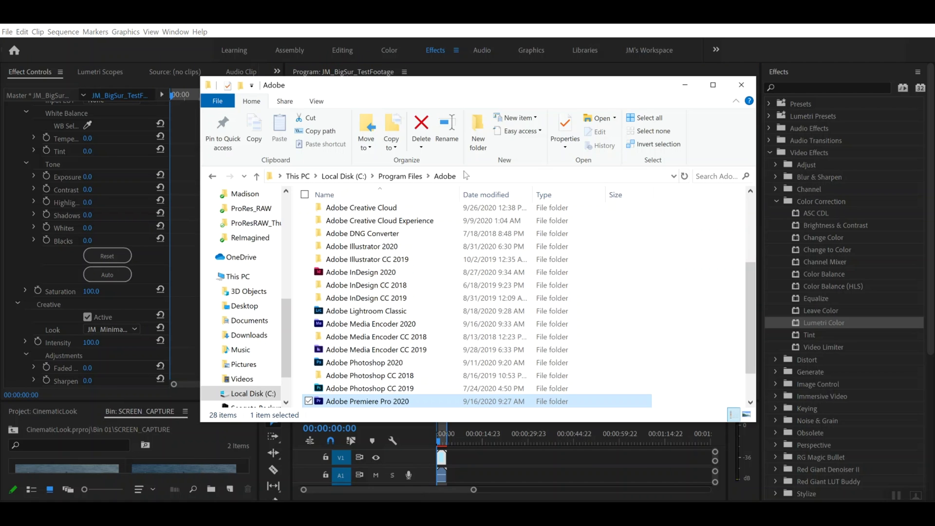
double_click(372, 403)
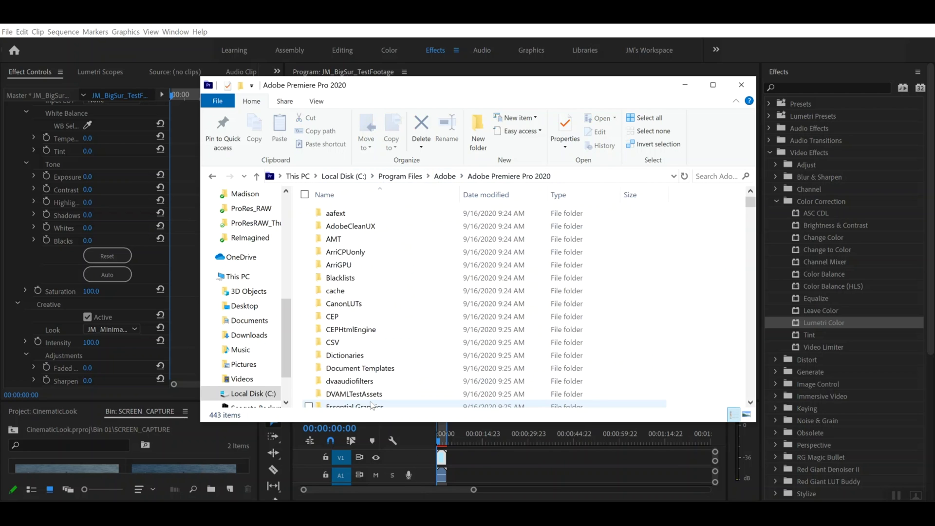
left_click_drag(750, 206, 750, 211)
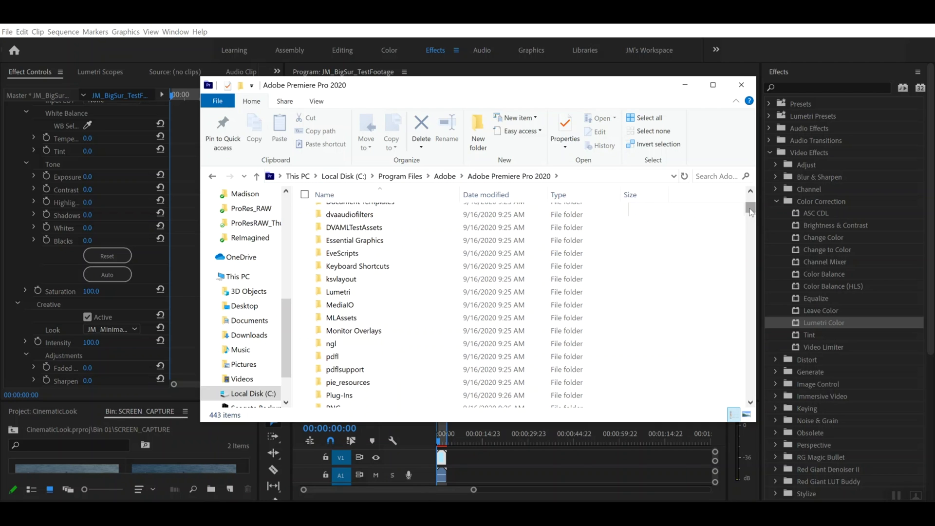
double_click(335, 292)
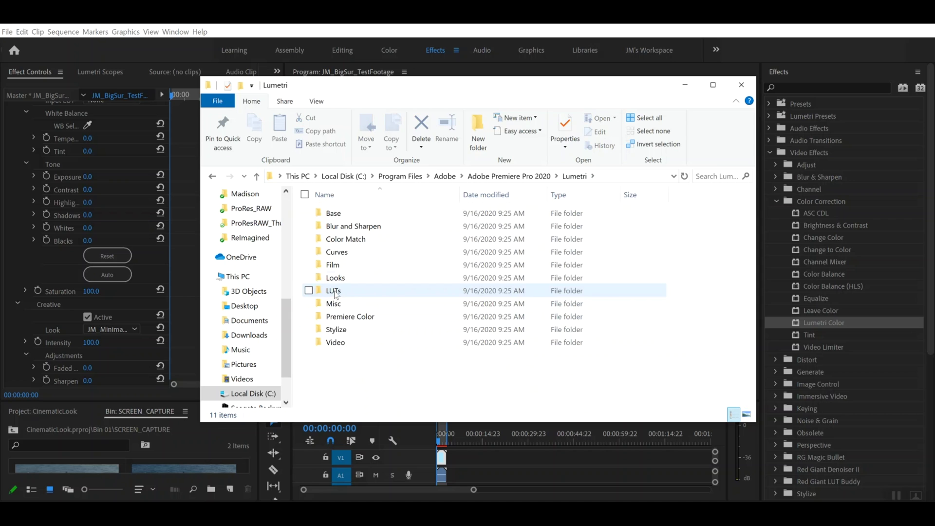
double_click(335, 292)
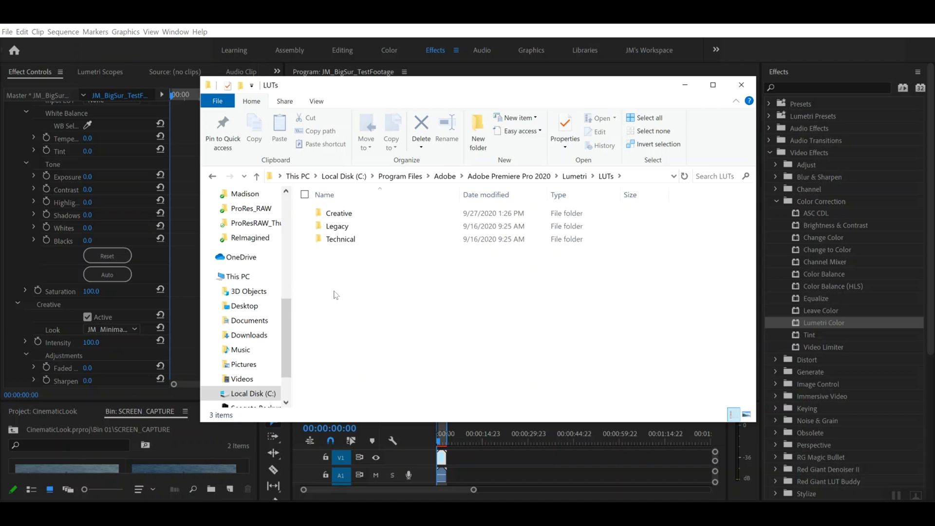
double_click(349, 214)
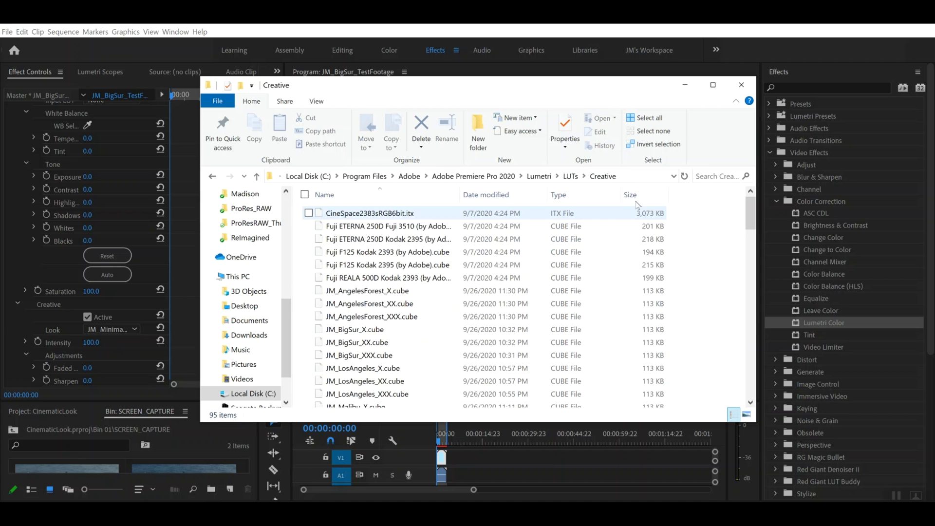
scroll(754, 209, "down", 3)
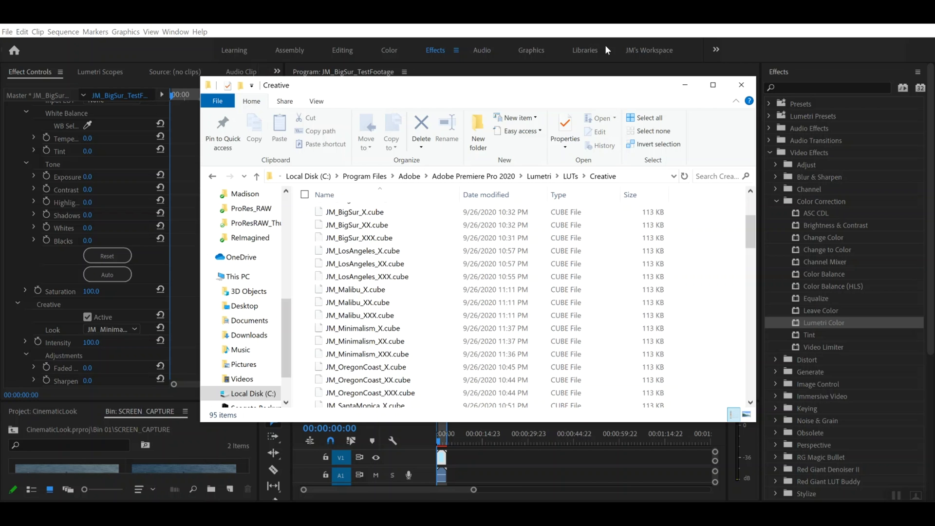
left_click(683, 84)
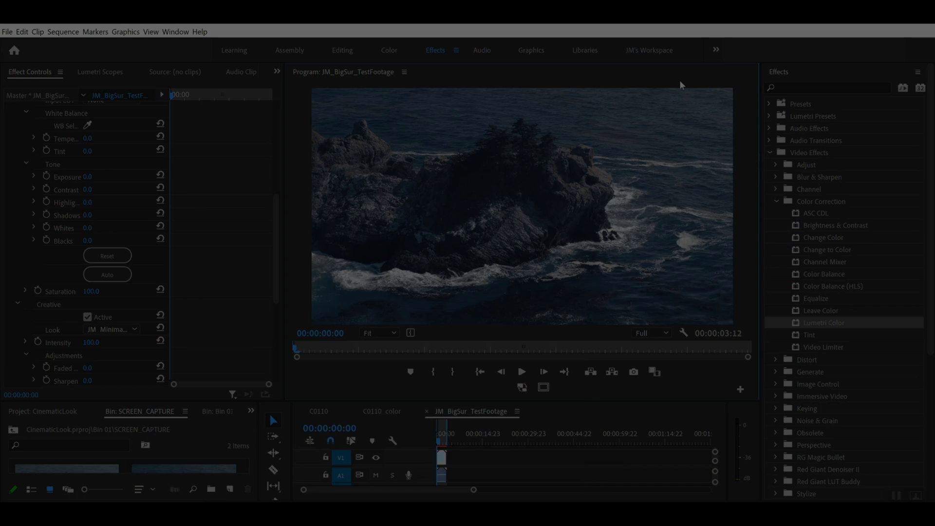